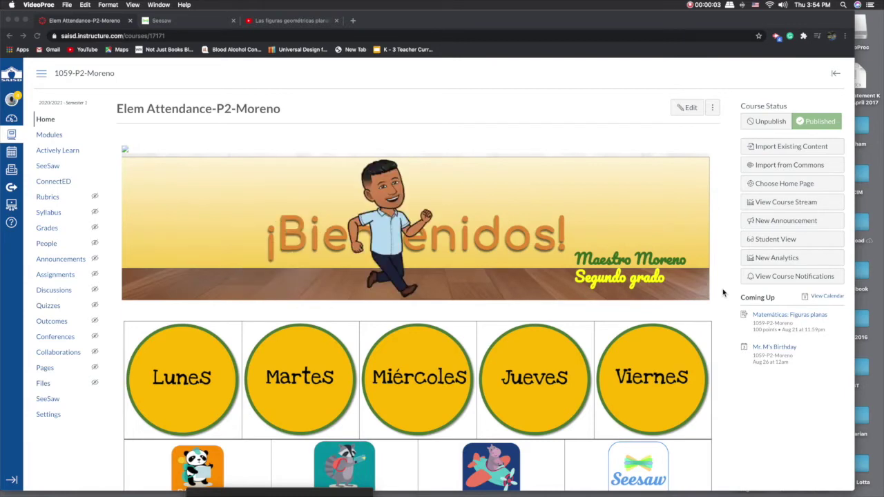
# Switch the Elem Attendance-P2-Moreno course to Student View and open the Lunes module.
pyautogui.scroll(-1, 723, 293)
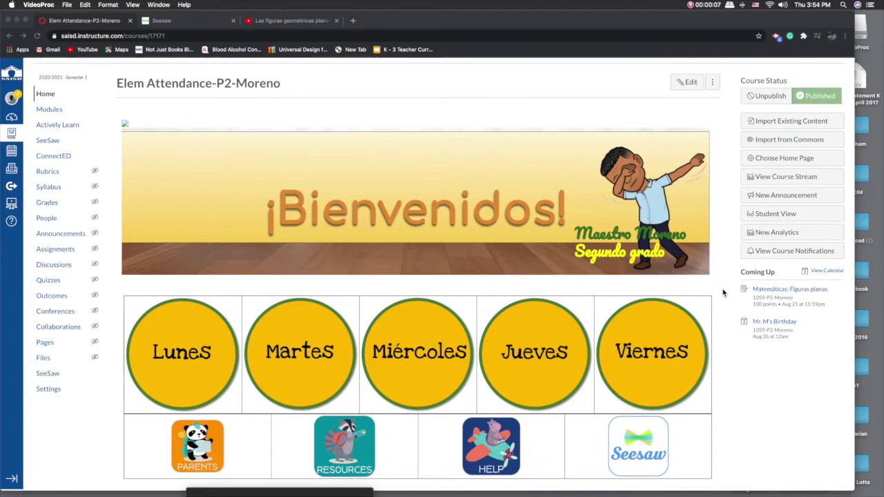
pyautogui.click(774, 217)
pyautogui.click(775, 216)
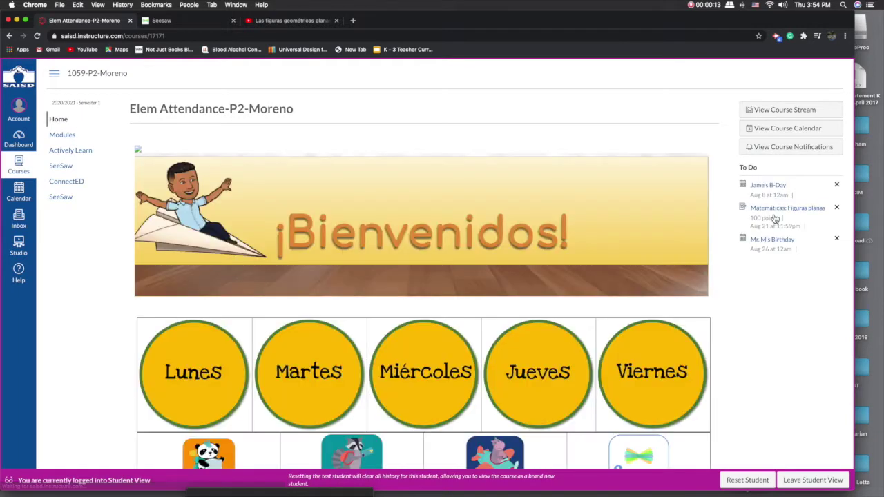
pyautogui.scroll(-2, 509, 250)
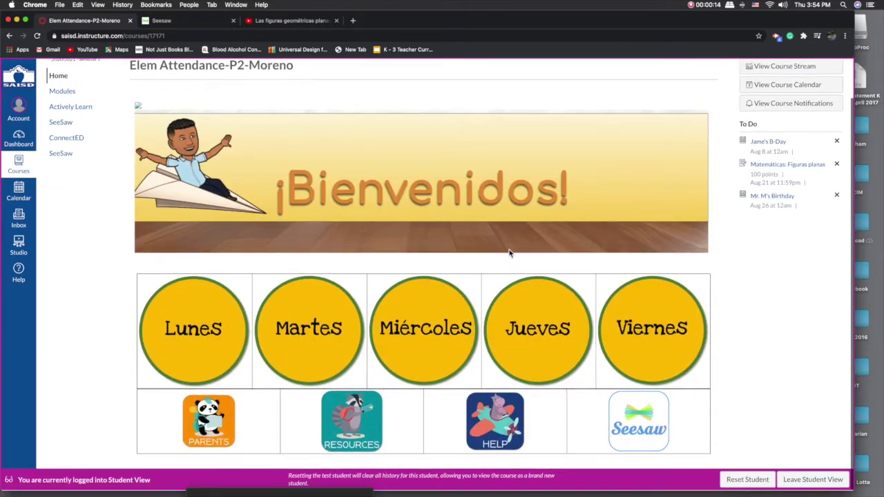
pyautogui.click(210, 329)
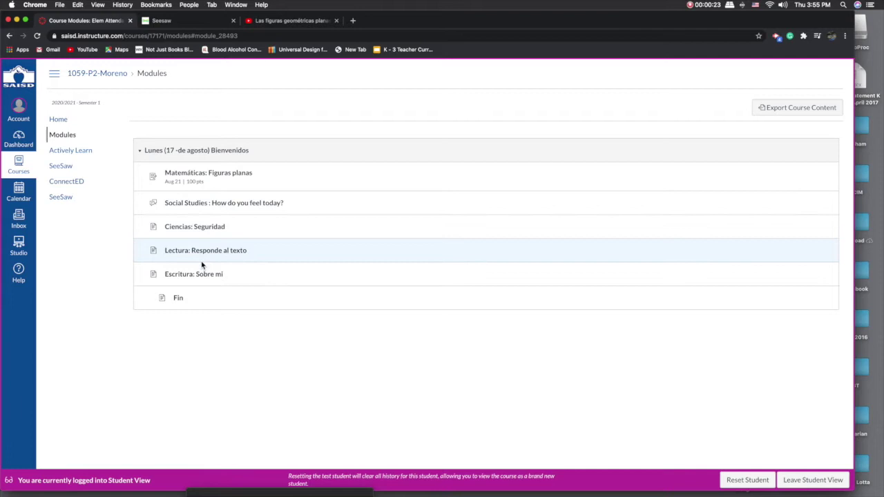
# Open the Matemáticas: Figuras planas assignment and play its shapes video briefly to 0:02.
pyautogui.click(215, 177)
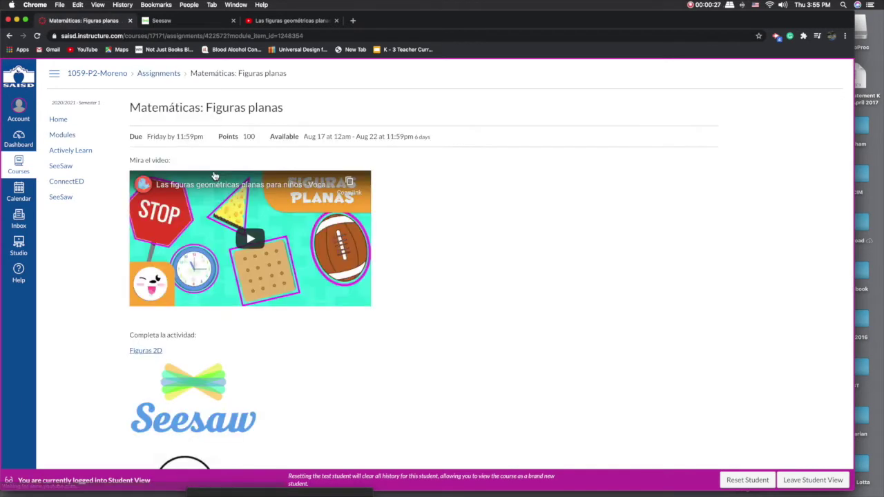
pyautogui.scroll(-1, 215, 177)
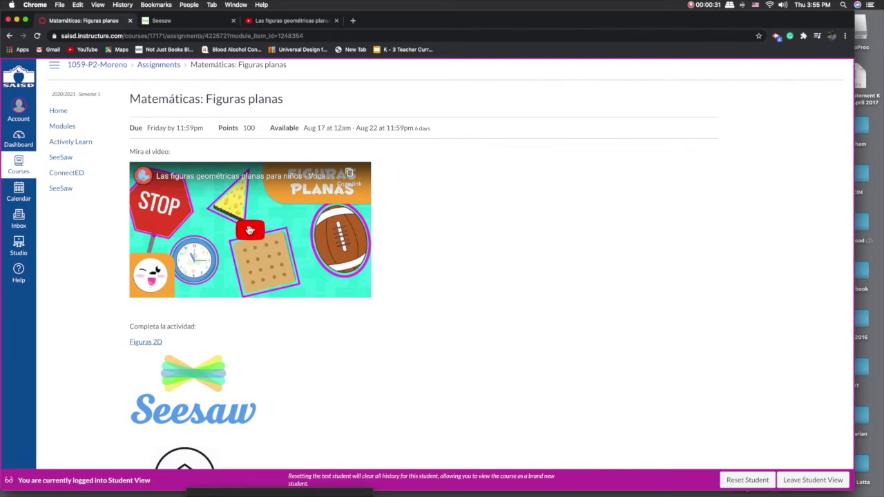
pyautogui.scroll(-3, 249, 230)
pyautogui.click(250, 202)
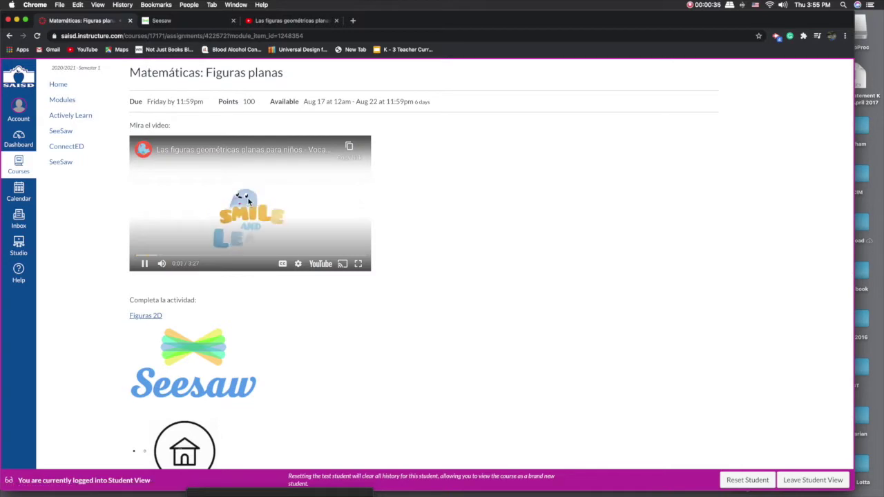
pyautogui.click(145, 263)
pyautogui.scroll(-1, 206, 294)
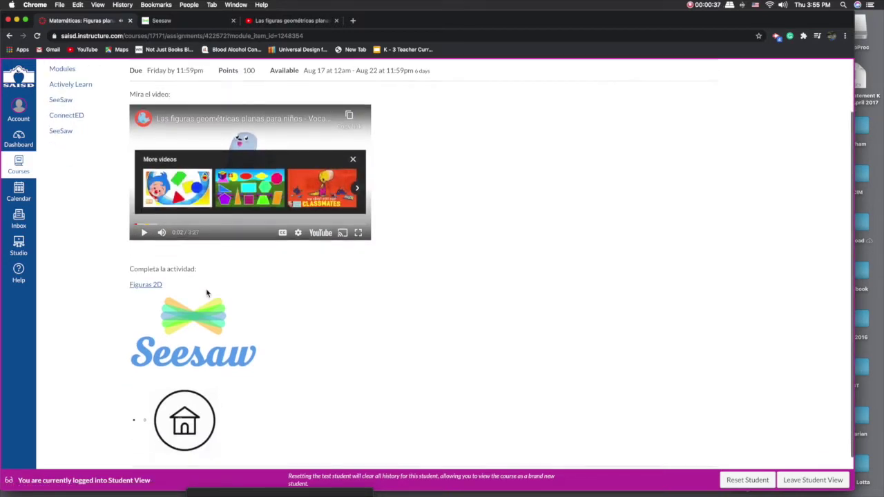
pyautogui.scroll(-1, 206, 294)
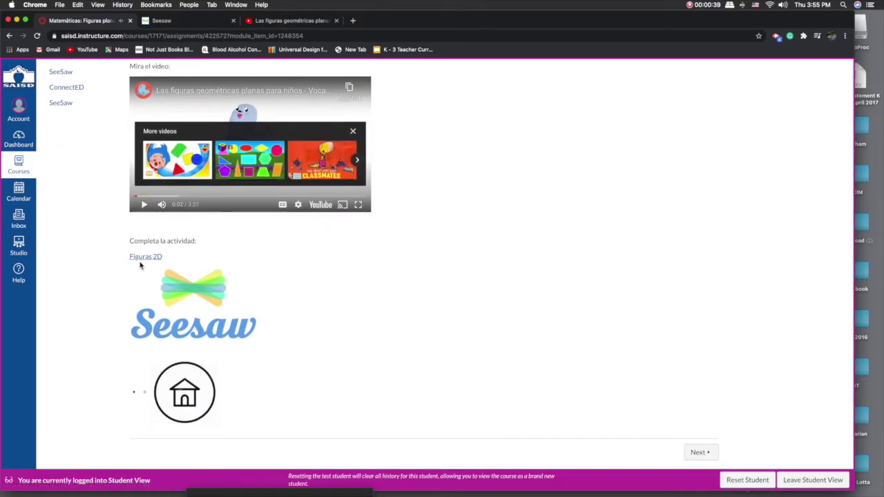
# Submit a Sample Student Seesaw response placing the rombo label in the blue square's row.
pyautogui.click(183, 299)
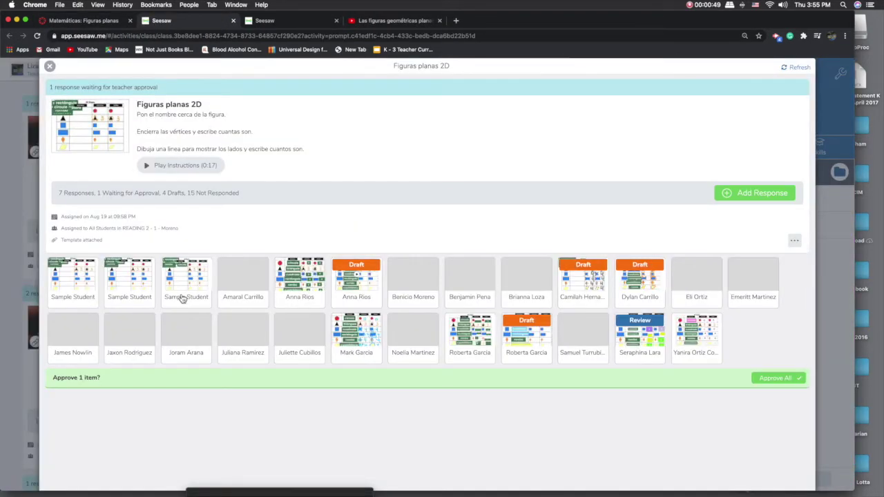
pyautogui.click(746, 194)
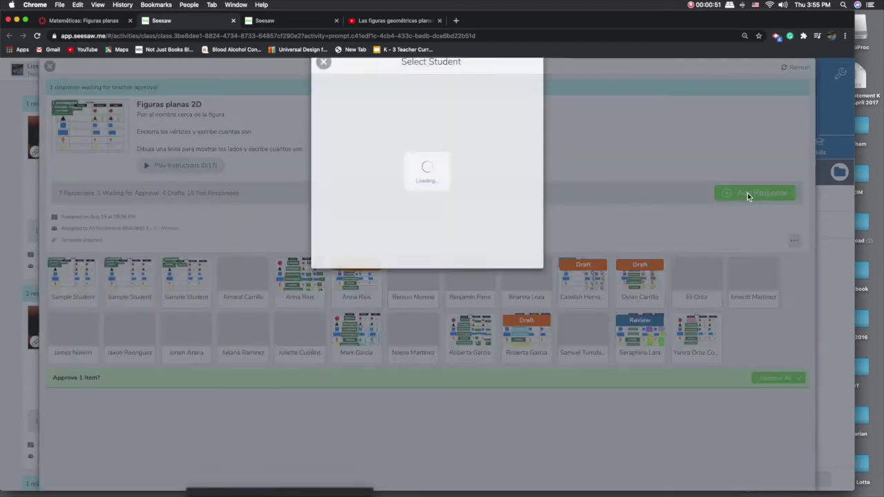
pyautogui.click(432, 121)
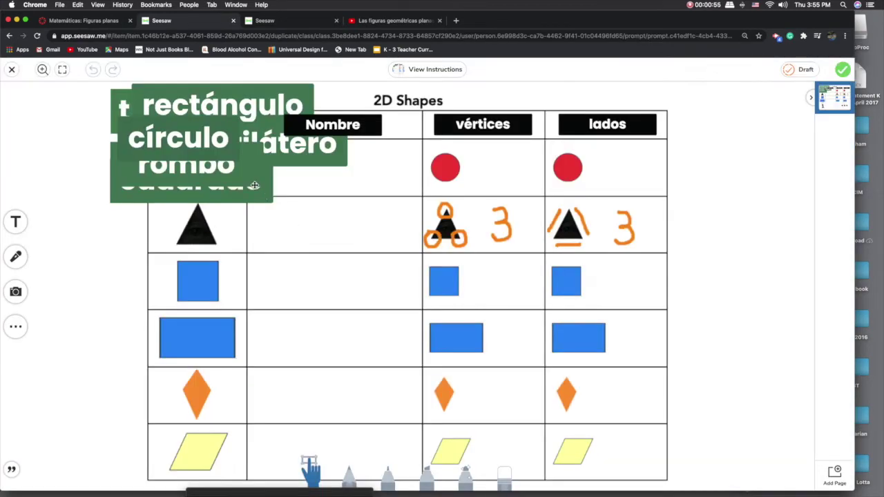
pyautogui.moveTo(254, 186); pyautogui.dragTo(371, 292)
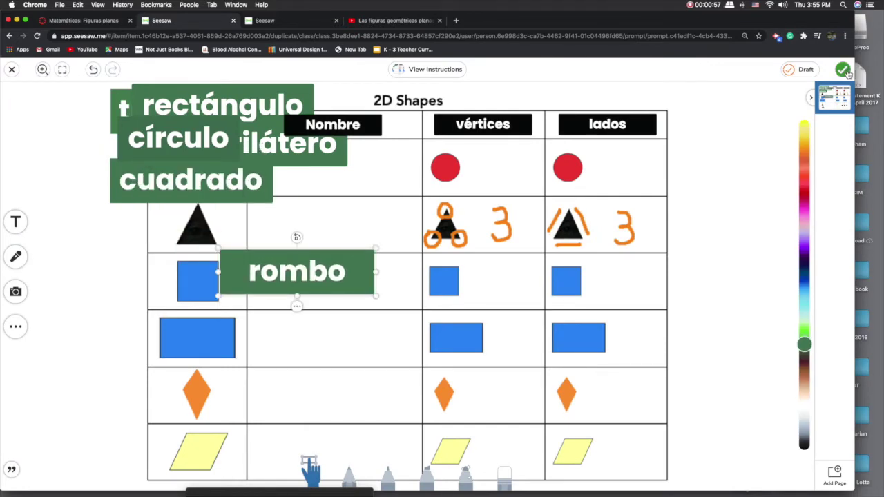
pyautogui.click(844, 70)
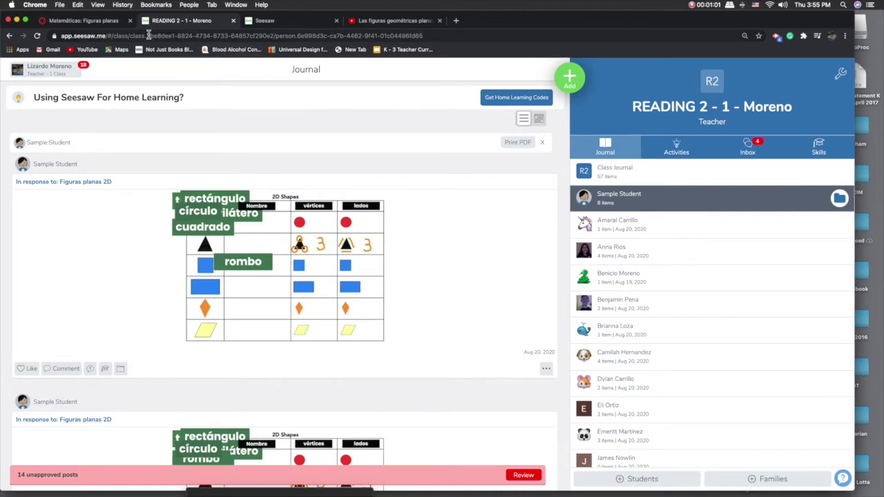
pyautogui.click(97, 21)
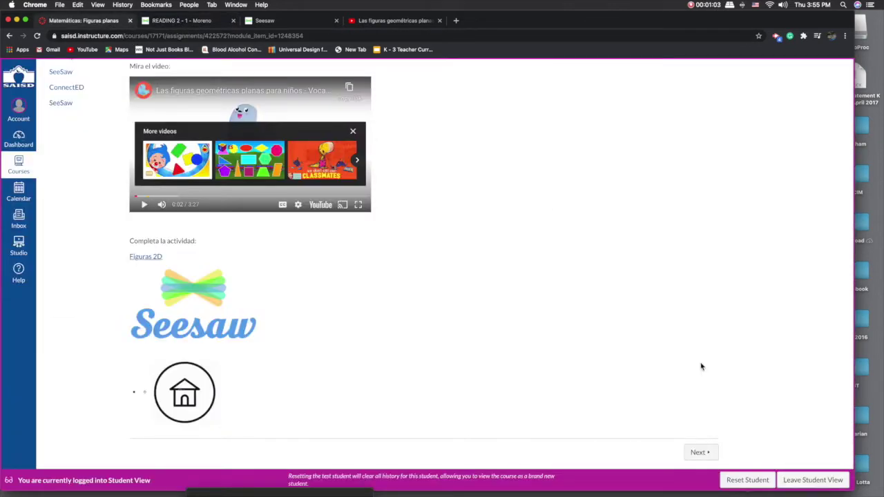
# Leave Student View, go to Modules, and add a new item to the Lunes module.
pyautogui.click(801, 480)
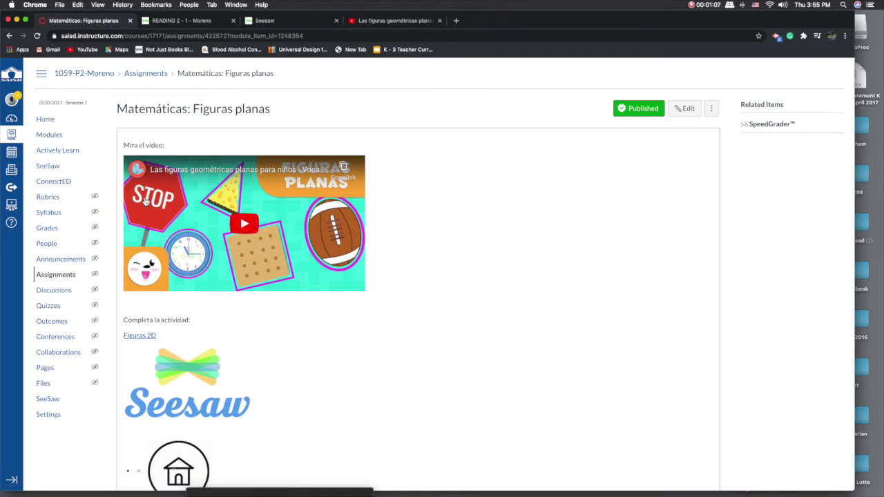
pyautogui.click(53, 136)
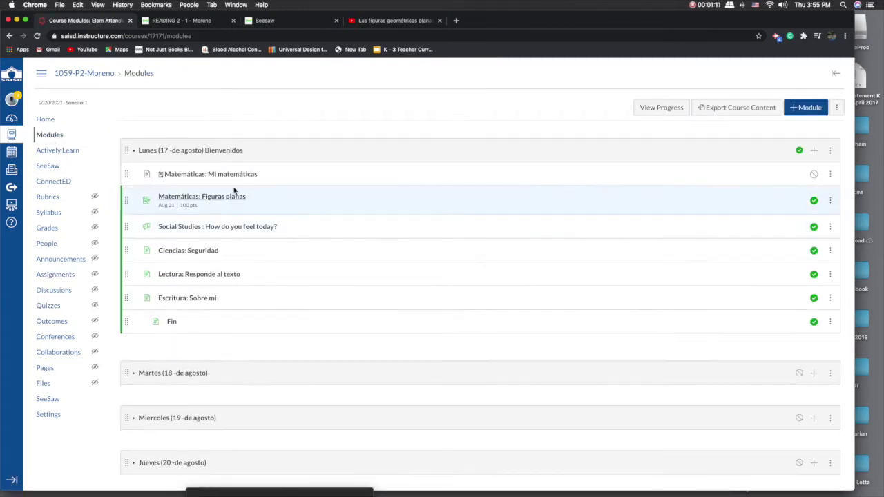
pyautogui.click(224, 154)
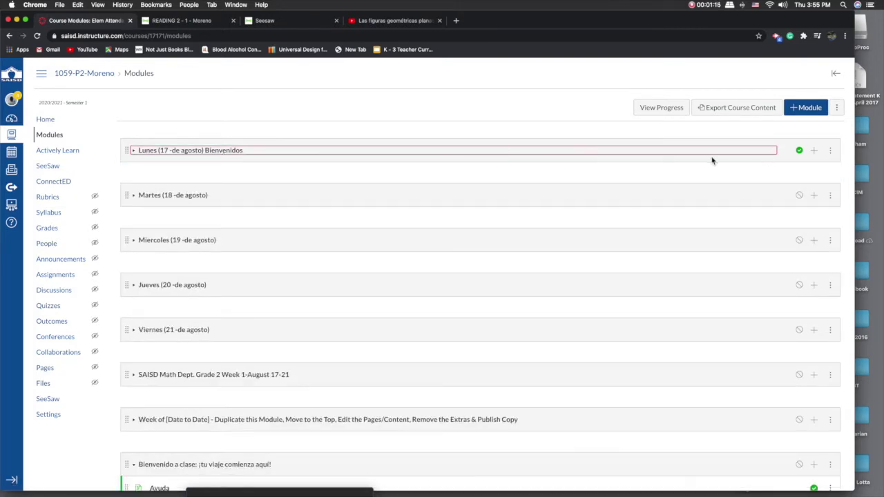
pyautogui.click(708, 157)
pyautogui.click(814, 152)
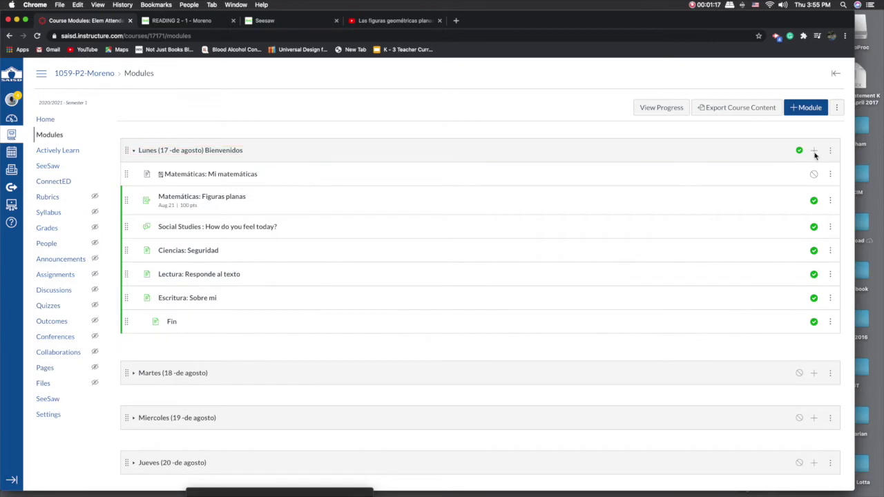
# Add a new page named 'Math', indented one level, to the Lunes module.
pyautogui.click(364, 205)
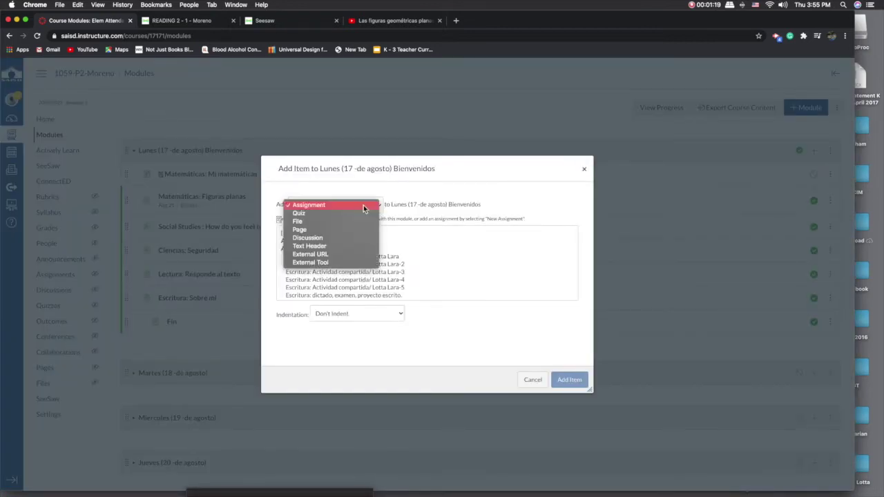
pyautogui.click(344, 230)
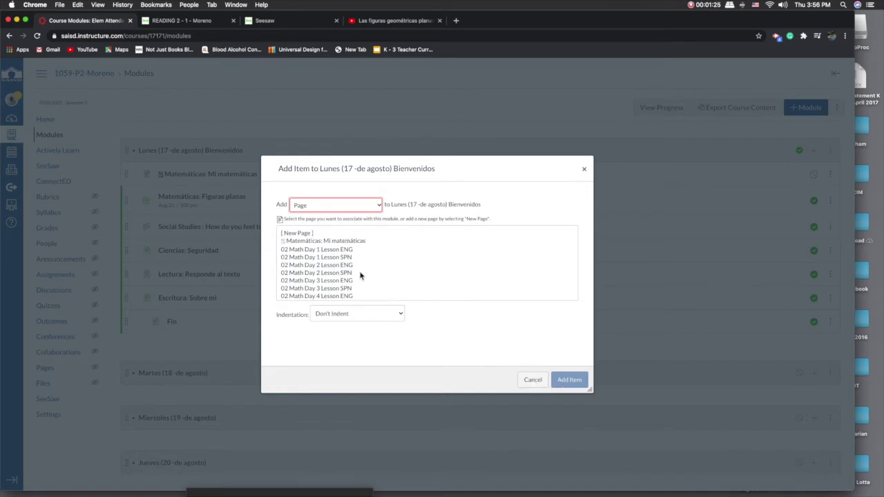
pyautogui.click(302, 234)
pyautogui.click(359, 318)
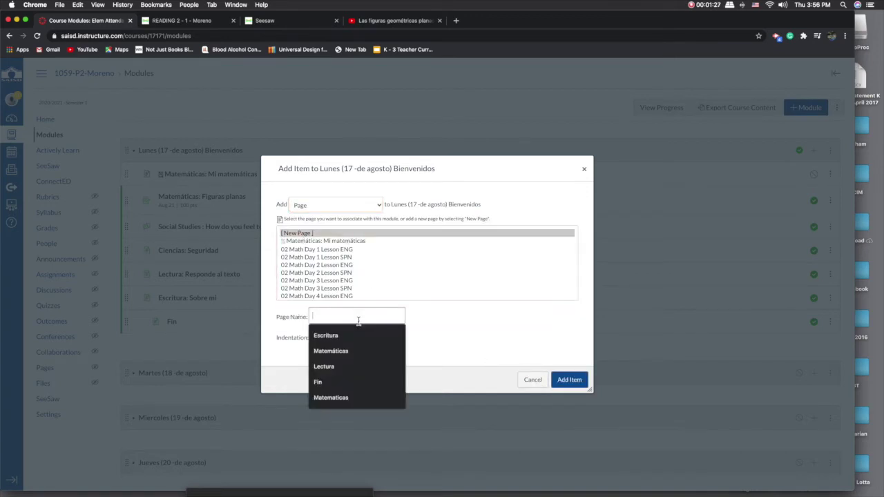
pyautogui.write('Math')
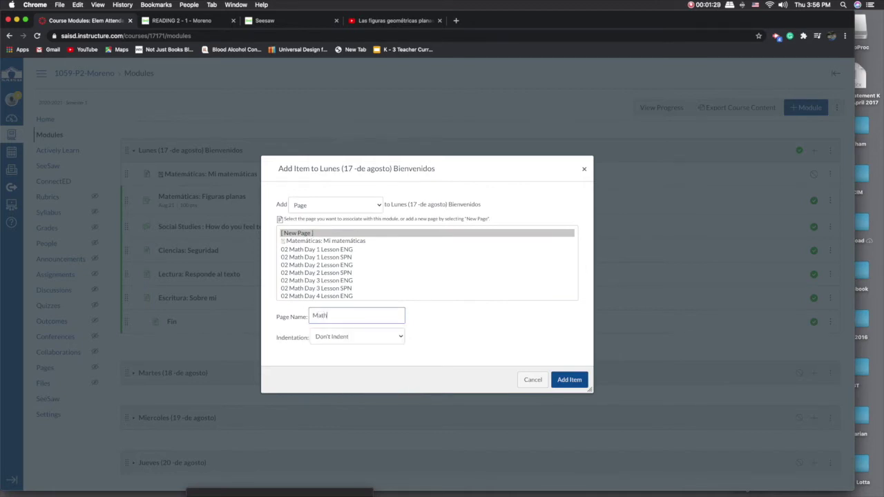
pyautogui.click(400, 338)
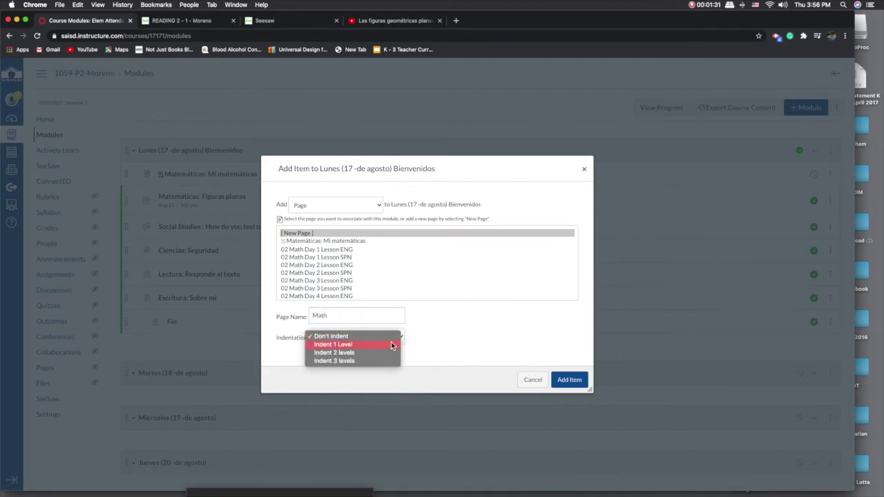
pyautogui.click(391, 344)
pyautogui.click(568, 379)
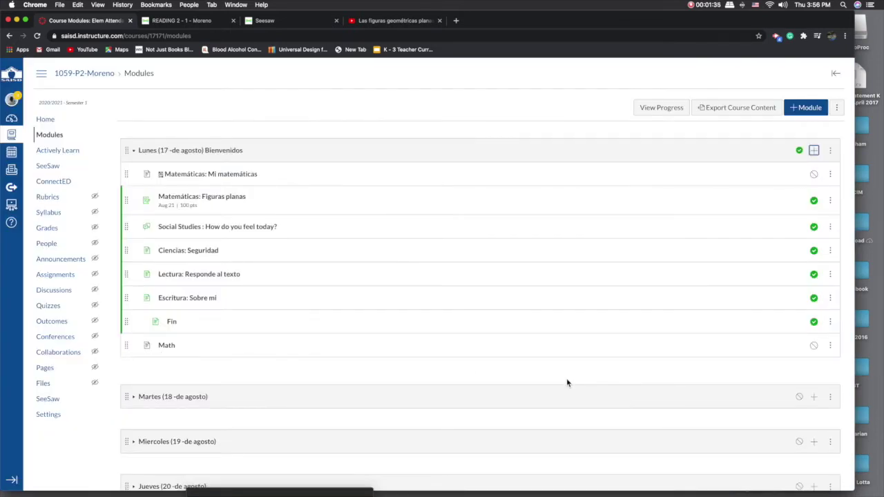
# Edit the Math page and type 'Watch the video.' into its body.
pyautogui.click(172, 347)
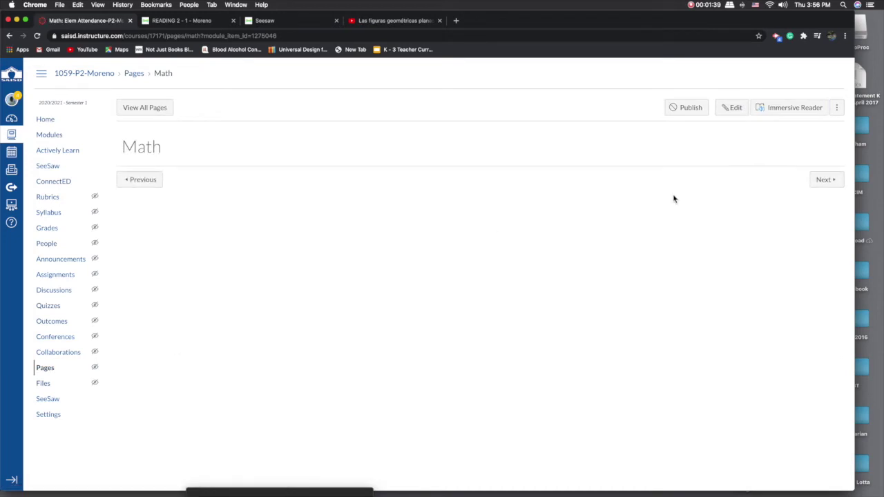
pyautogui.click(734, 111)
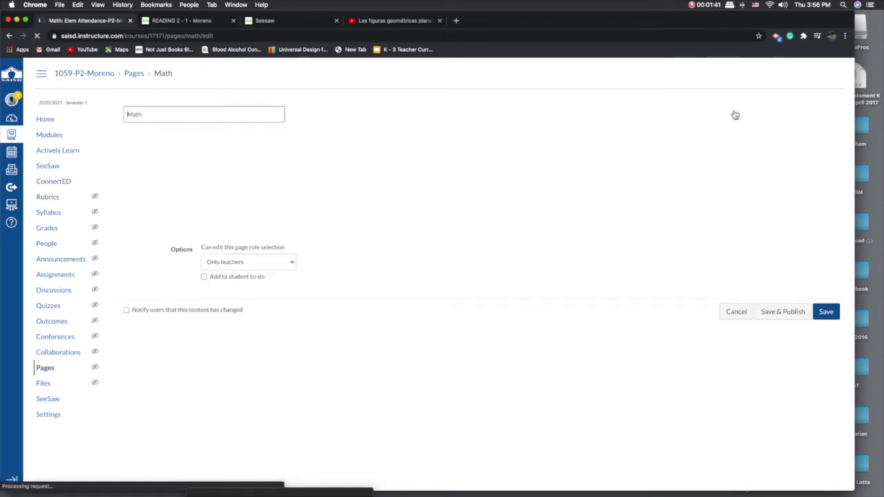
pyautogui.click(212, 188)
pyautogui.write('Watch the vieeo.')
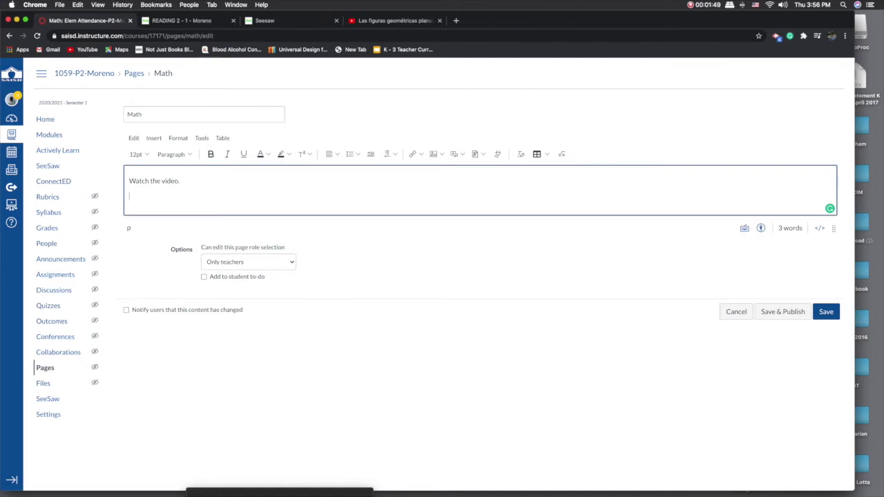
pyautogui.click(382, 21)
# Copy the Las figuras geométricas planas video's embed code from YouTube's Share > Embed.
pyautogui.scroll(-3, 362, 190)
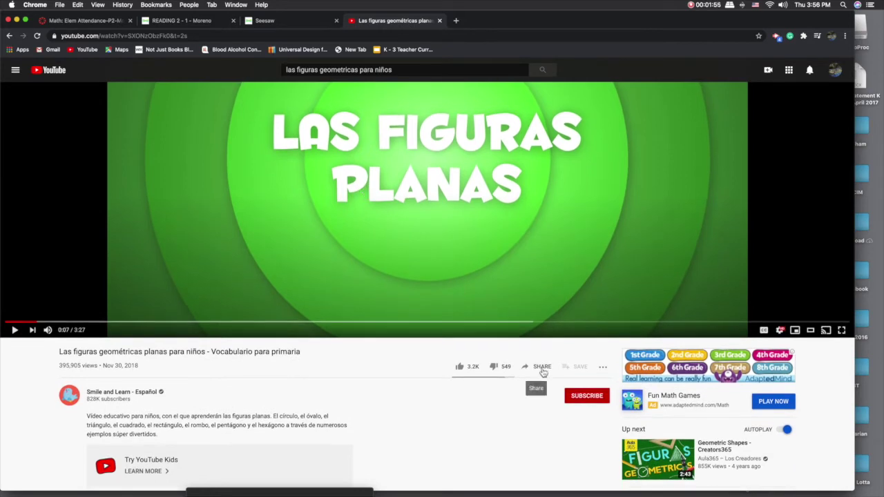
pyautogui.click(541, 370)
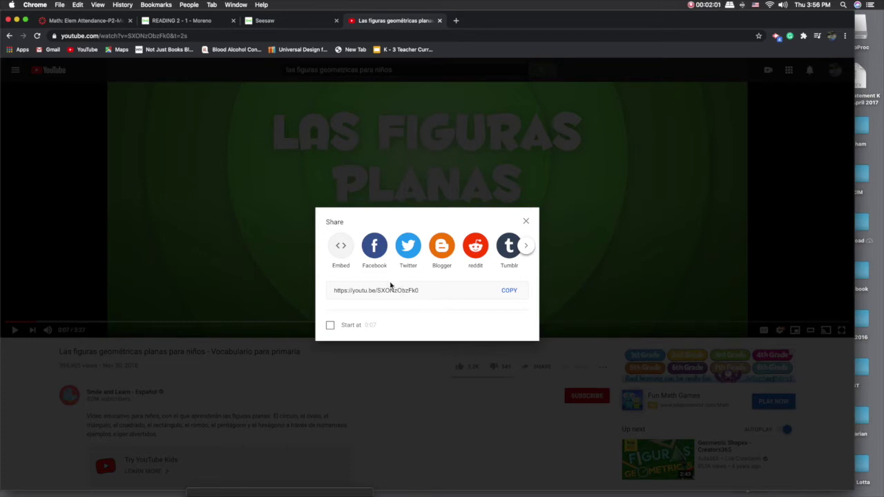
pyautogui.click(342, 249)
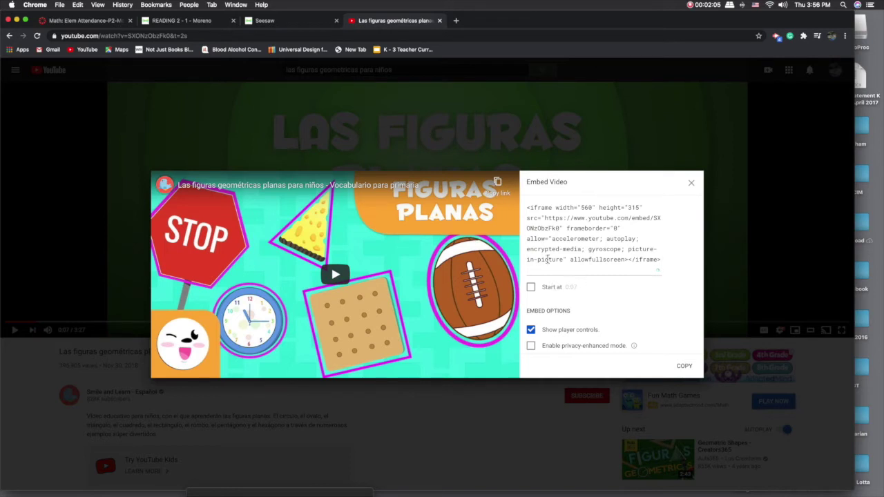
pyautogui.click(684, 366)
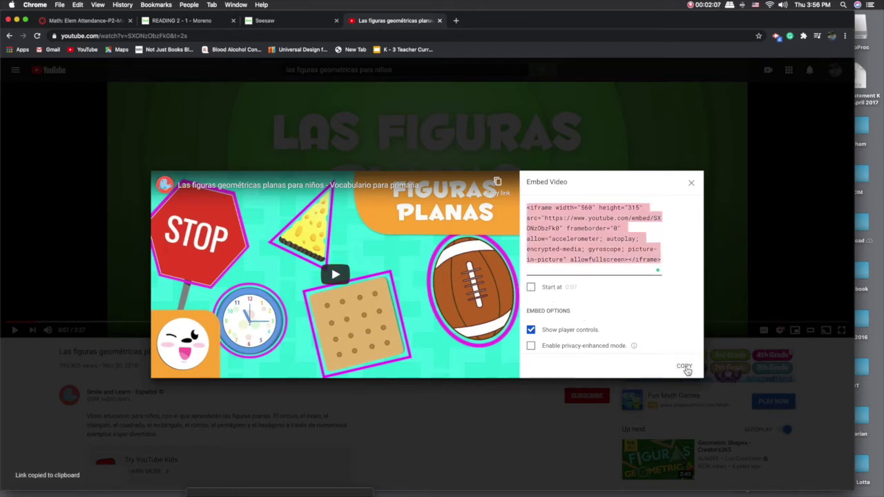
pyautogui.click(87, 21)
pyautogui.click(161, 201)
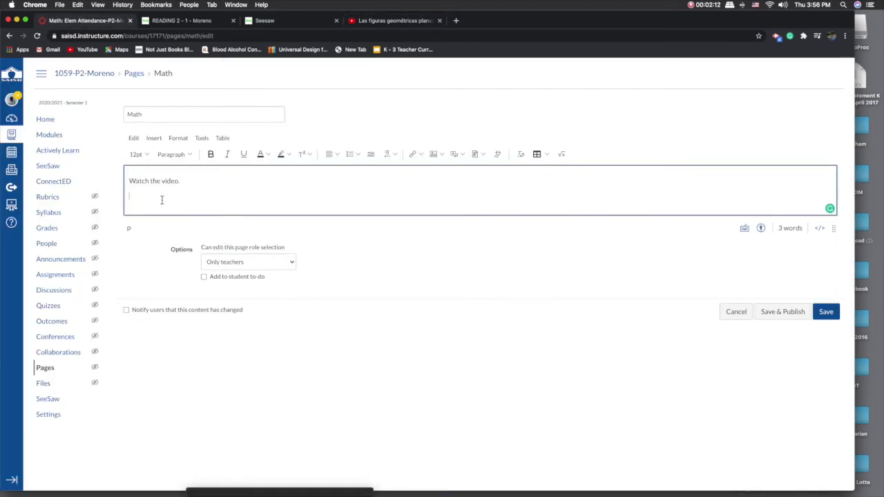
# Paste the YouTube iframe code into the page's HTML view to embed the shapes video.
pyautogui.click(820, 229)
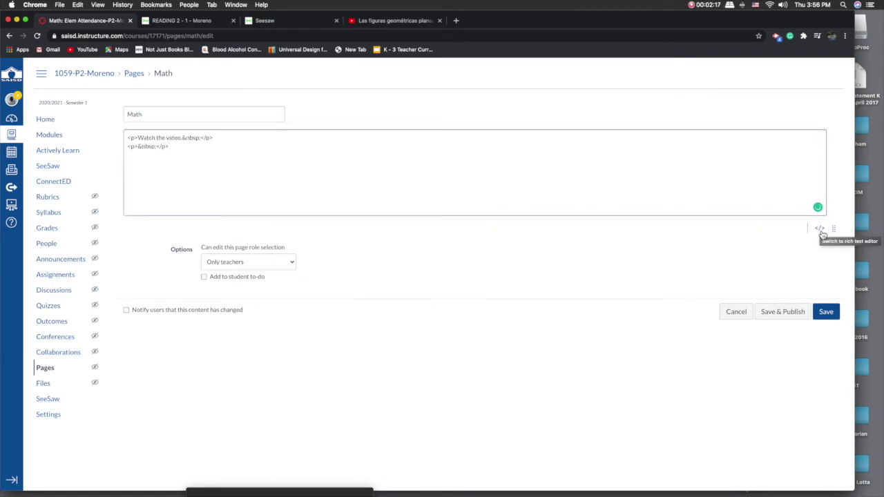
pyautogui.press('super+v')
pyautogui.click(820, 231)
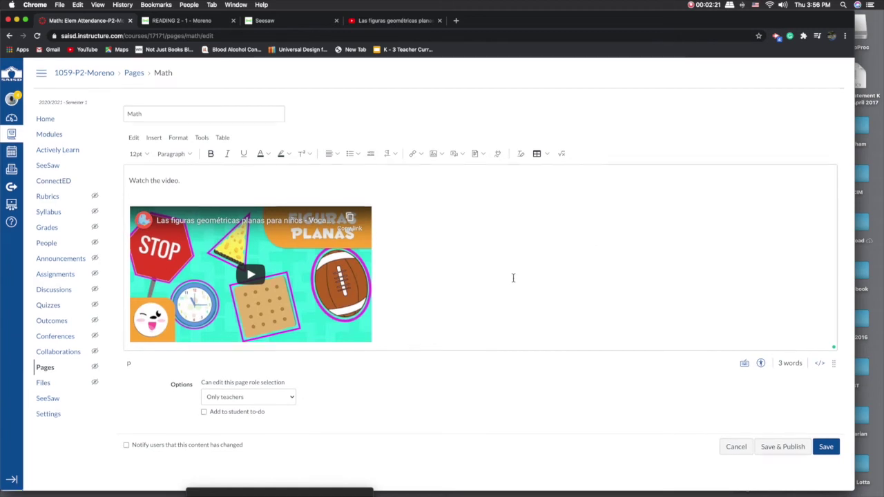
# Type 'Complete the activity.' on a new line below the embedded video.
pyautogui.click(440, 321)
pyautogui.press('Return')
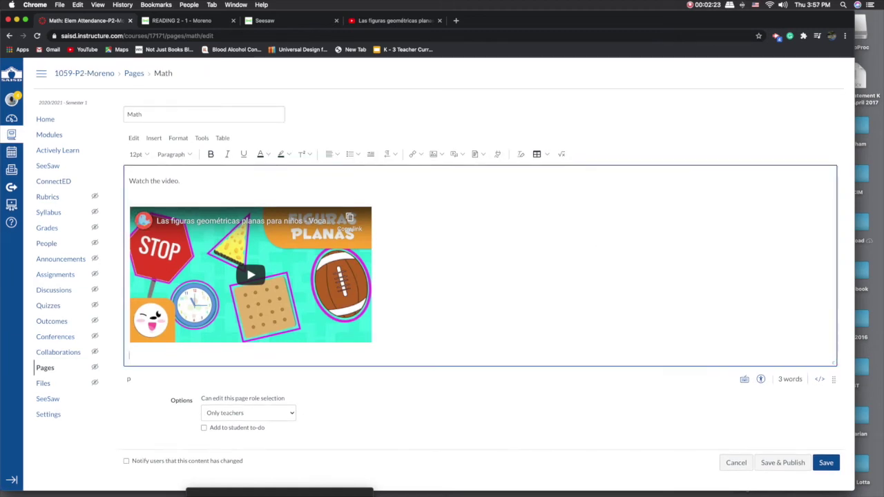
pyautogui.press('Return')
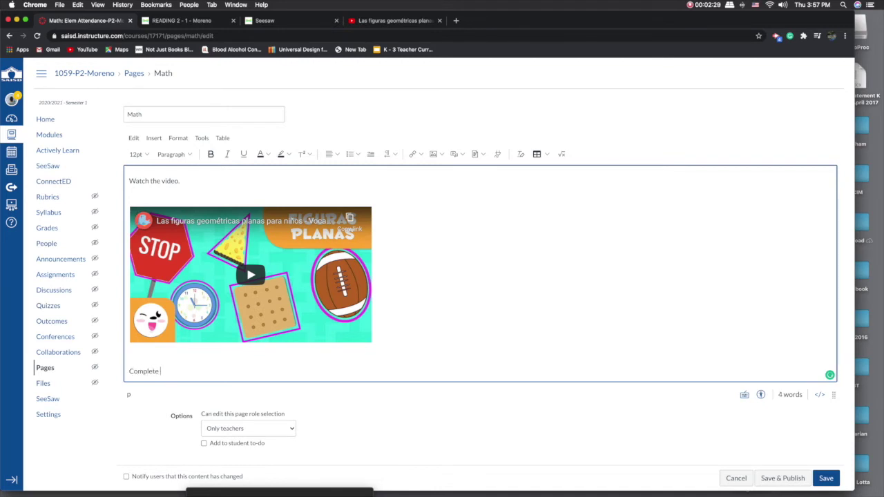
pyautogui.write('Complete the activity.')
pyautogui.press('Return')
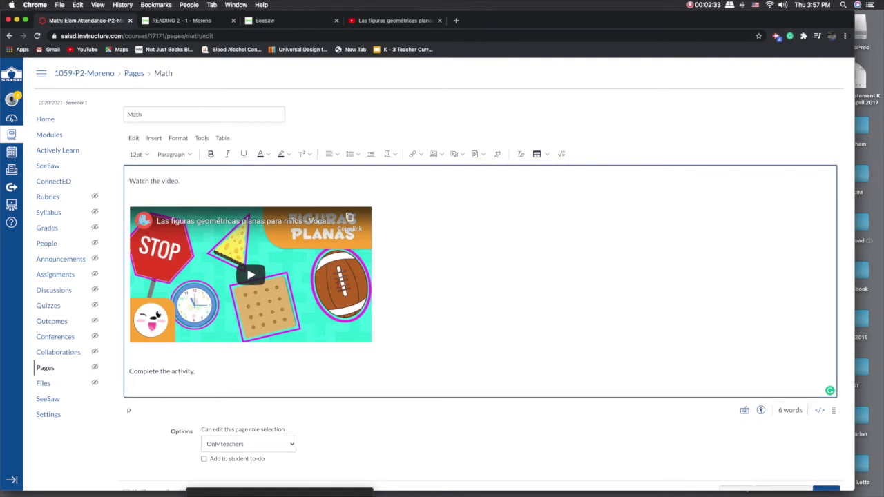
pyautogui.scroll(-1, 345, 335)
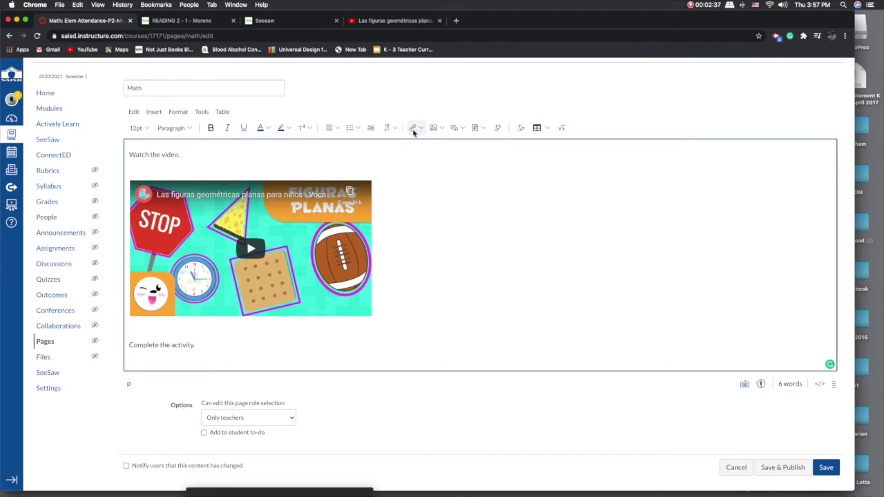
# Insert seesaw.png from Course Images below 'Complete the activity.' on the Math page.
pyautogui.click(435, 129)
pyautogui.click(441, 159)
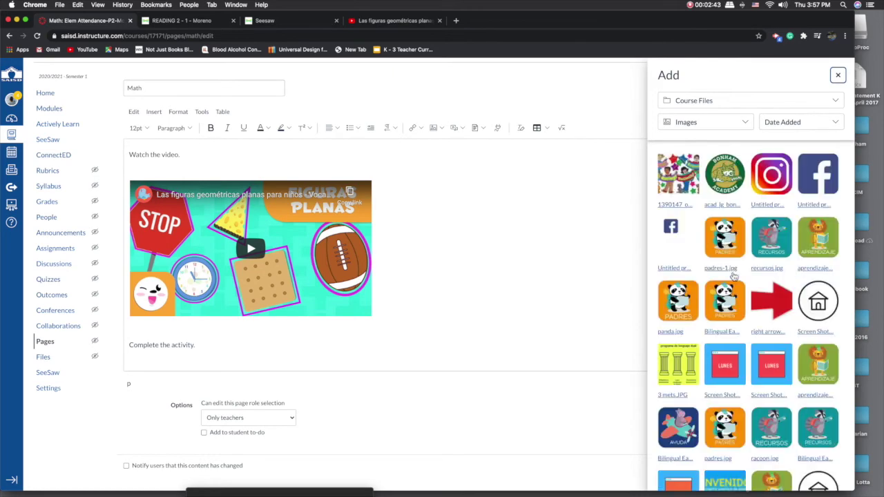
pyautogui.scroll(-10, 733, 276)
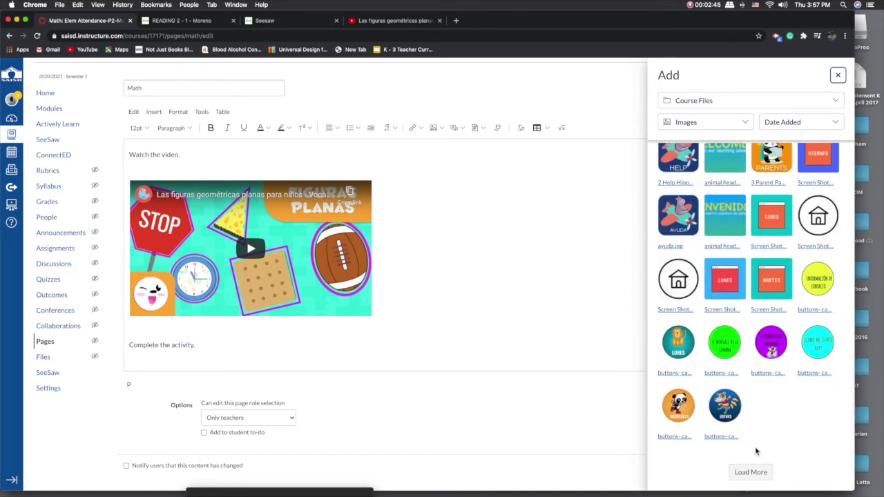
pyautogui.click(749, 473)
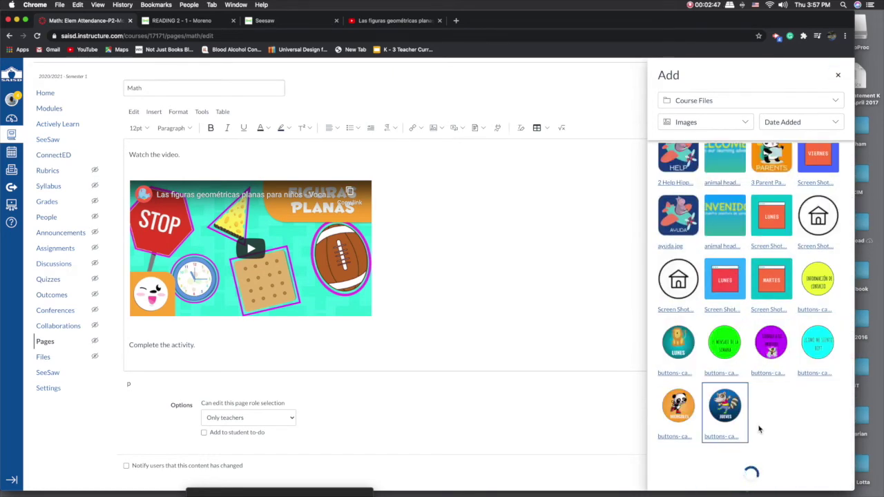
pyautogui.scroll(-5, 759, 430)
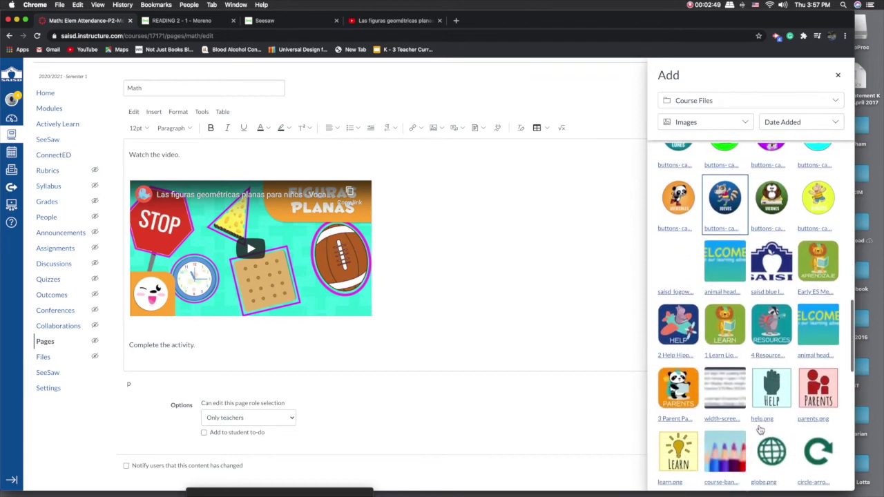
pyautogui.scroll(-8, 759, 429)
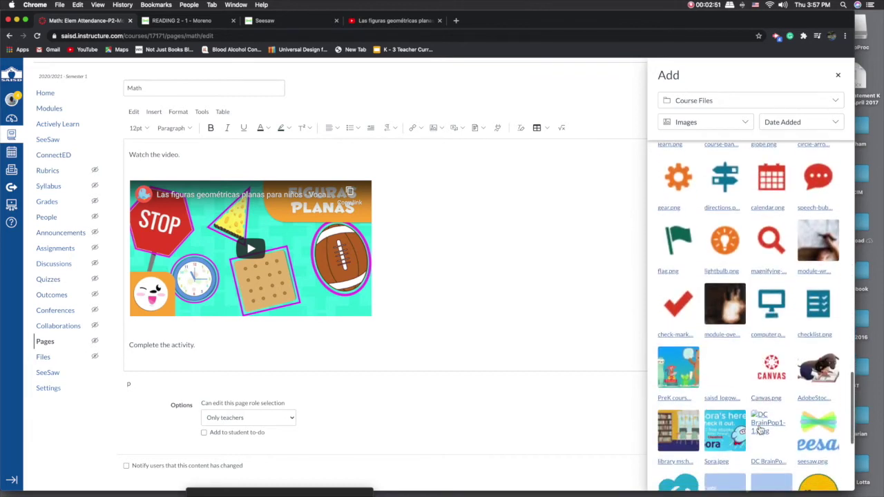
pyautogui.moveTo(828, 426); pyautogui.dragTo(415, 363)
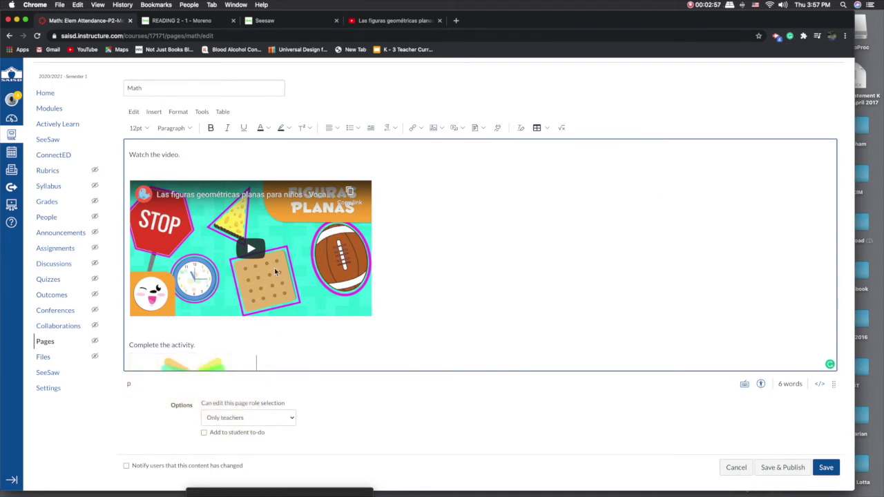
pyautogui.click(267, 22)
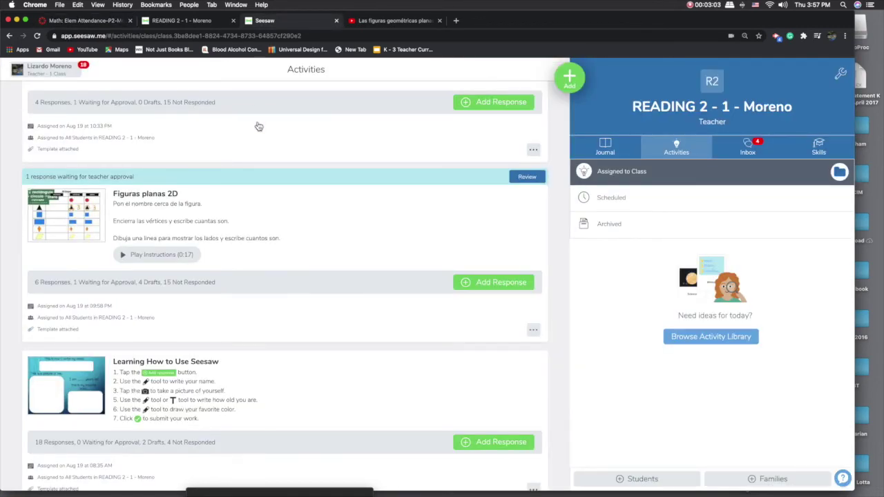
# Copy the Get Student Link URL for Figuras planas 2D from Seesaw's Activities list.
pyautogui.scroll(3, 257, 127)
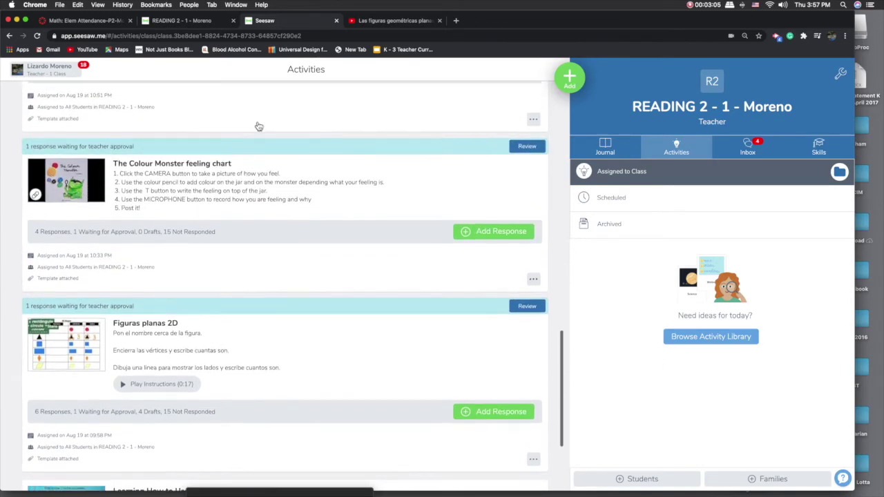
pyautogui.scroll(-3, 257, 126)
pyautogui.click(665, 149)
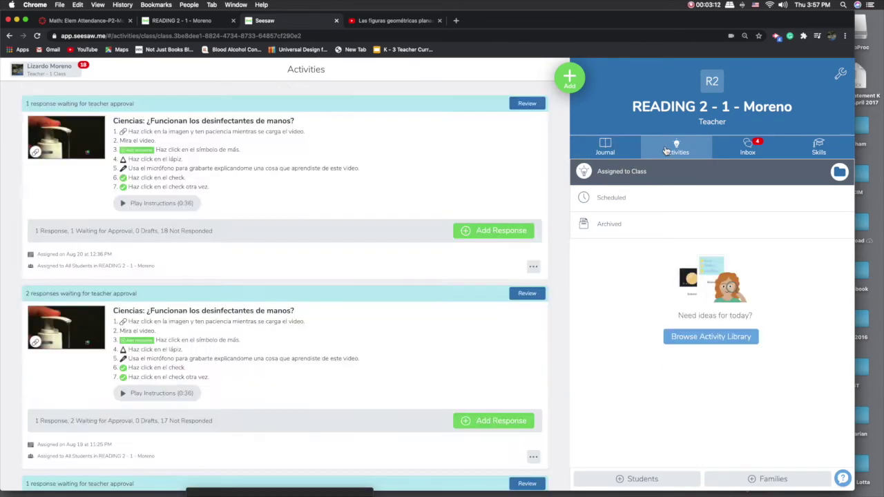
pyautogui.scroll(-15, 409, 191)
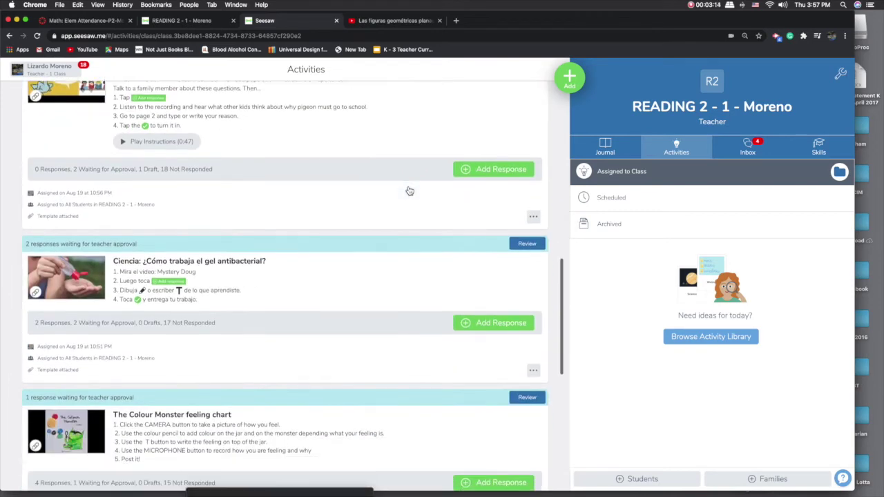
pyautogui.scroll(-5, 408, 191)
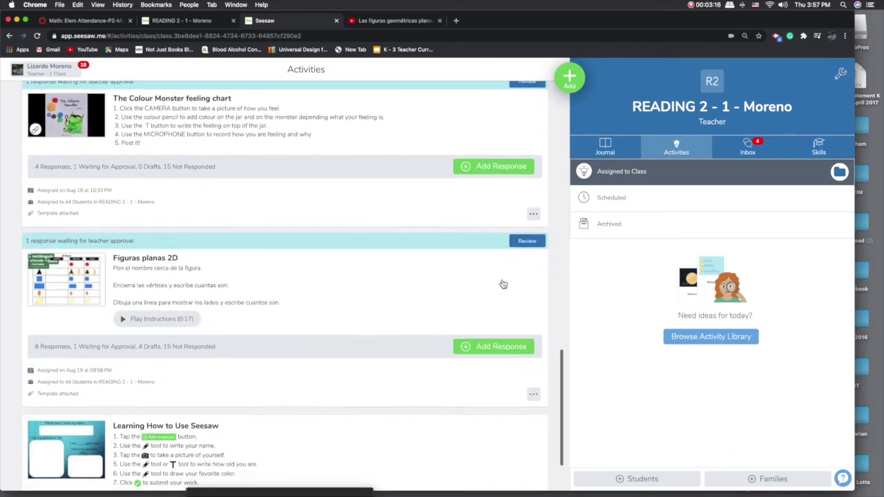
pyautogui.click(533, 396)
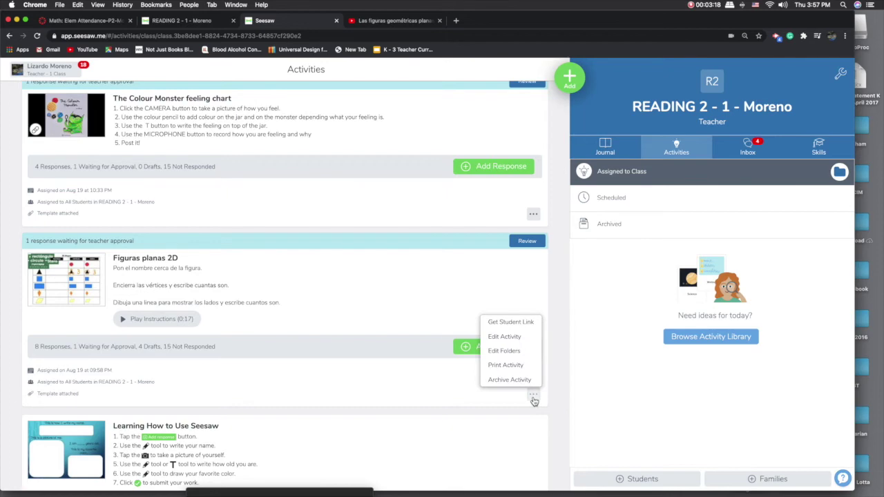
pyautogui.click(523, 322)
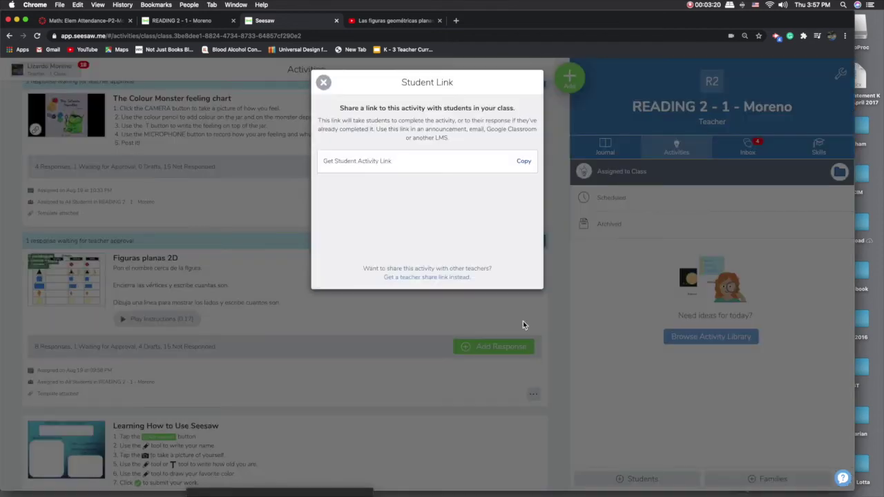
pyautogui.click(524, 162)
# Link the Seesaw logo to the Figuras planas 2D Seesaw activity URL and save the Math page.
pyautogui.click(97, 25)
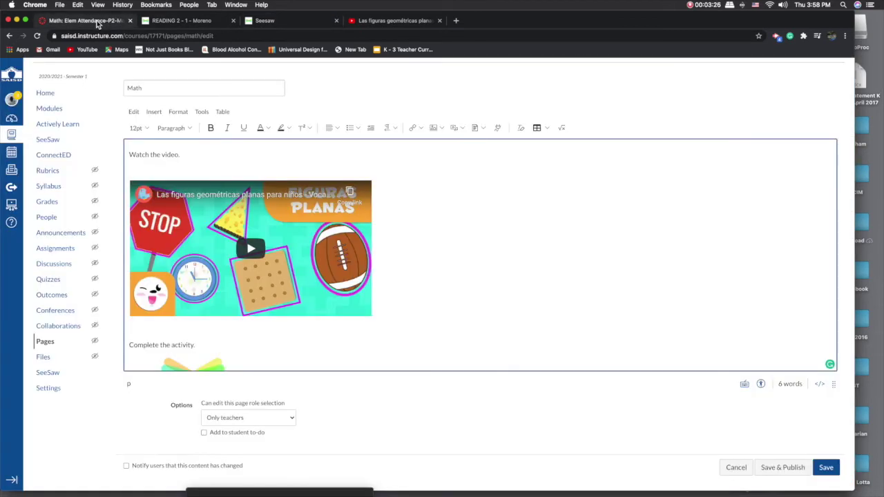
pyautogui.scroll(-2, 241, 316)
pyautogui.click(185, 325)
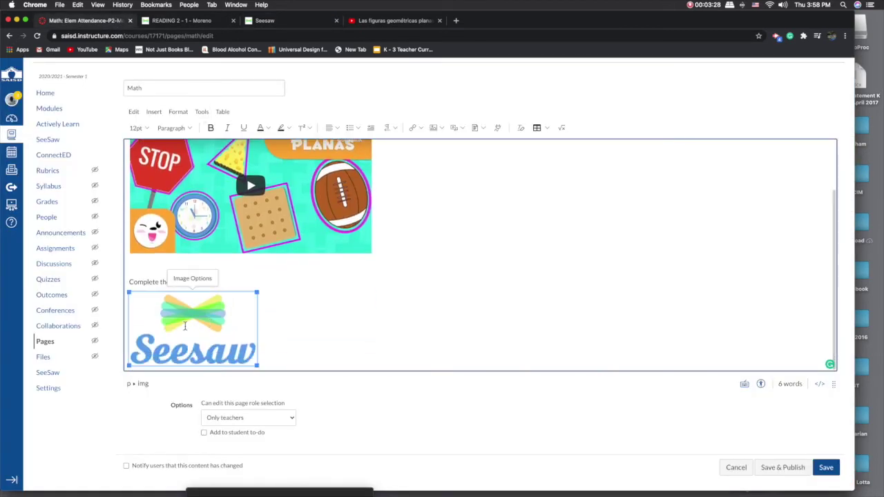
pyautogui.click(421, 130)
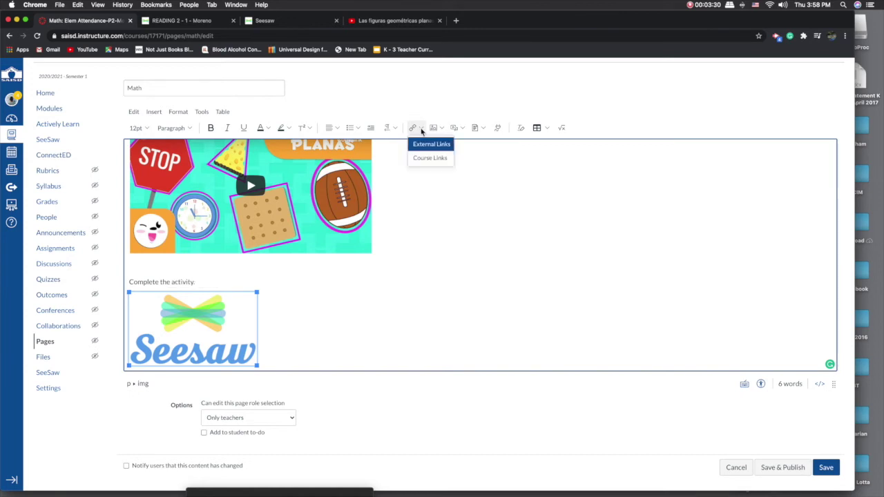
pyautogui.click(426, 145)
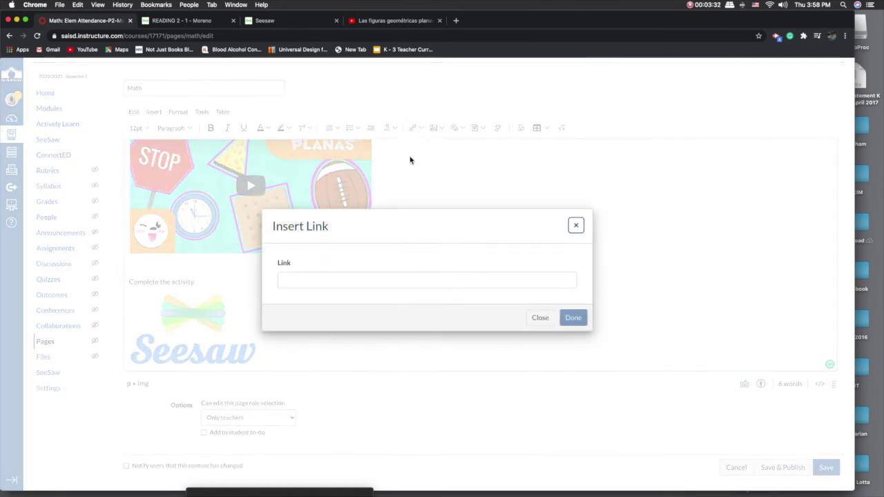
pyautogui.click(344, 277)
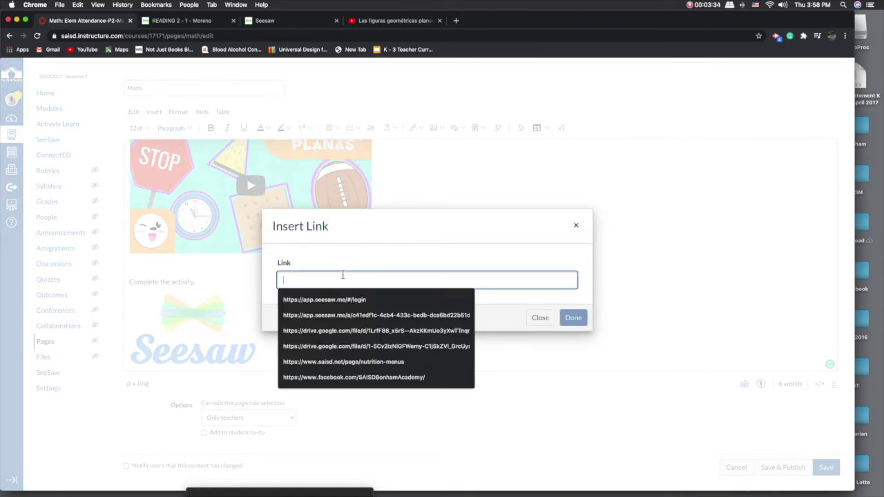
pyautogui.press('super+v')
pyautogui.click(568, 317)
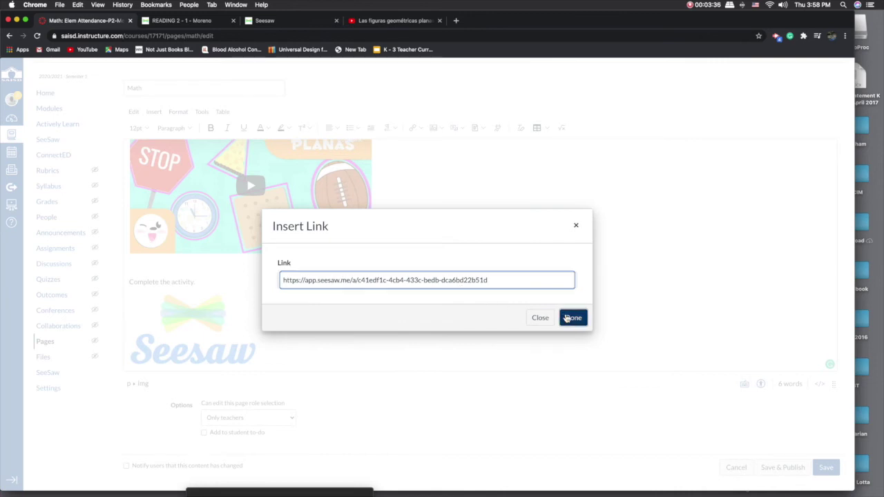
pyautogui.scroll(-3, 564, 314)
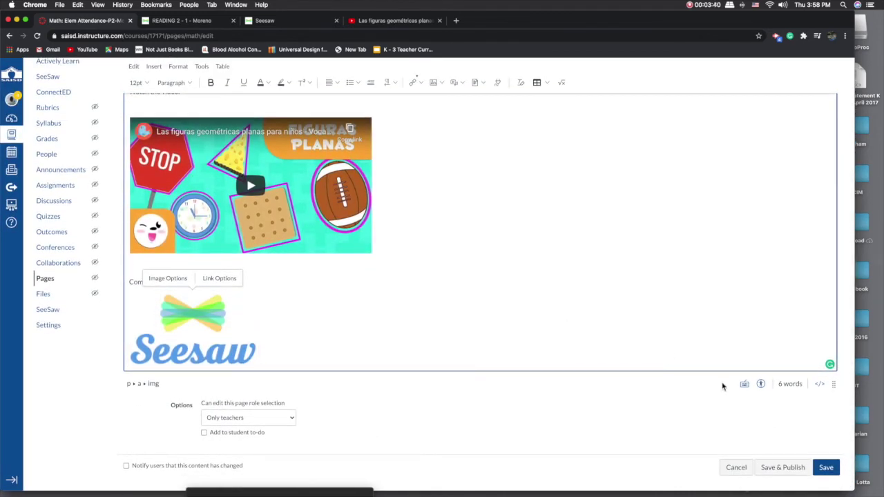
pyautogui.click(825, 467)
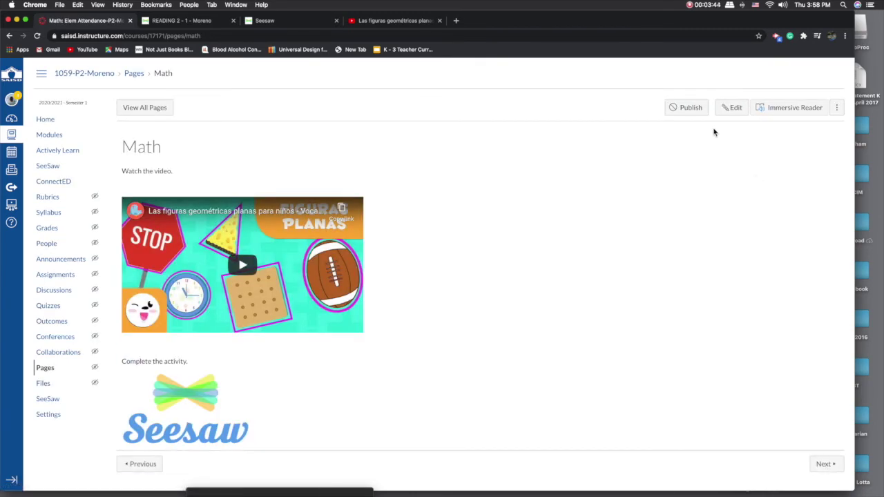
# Publish the Math page and return to the Elem Attendance-P2-Moreno course home page.
pyautogui.click(694, 109)
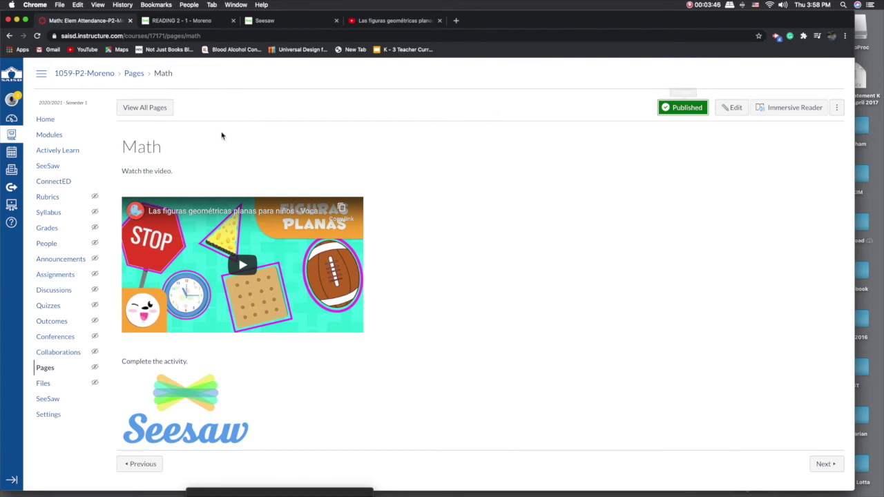
pyautogui.click(47, 121)
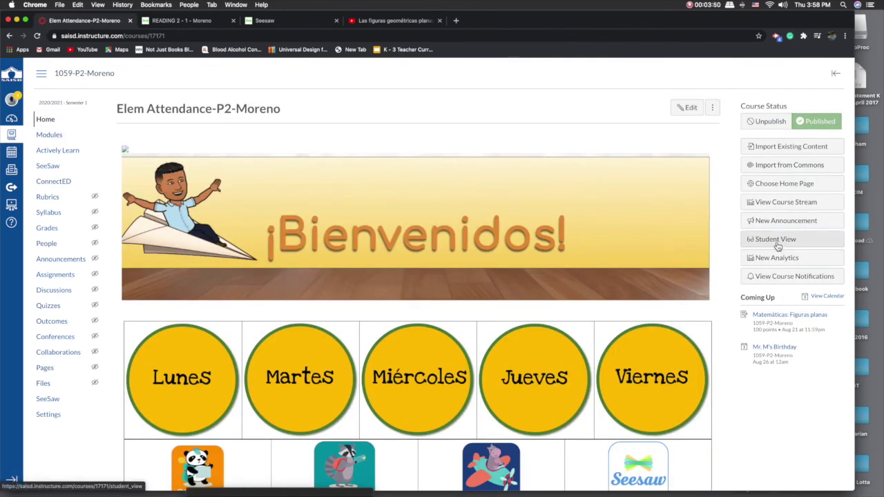
# Open the Math page in Student View through the Lunes module.
pyautogui.click(778, 246)
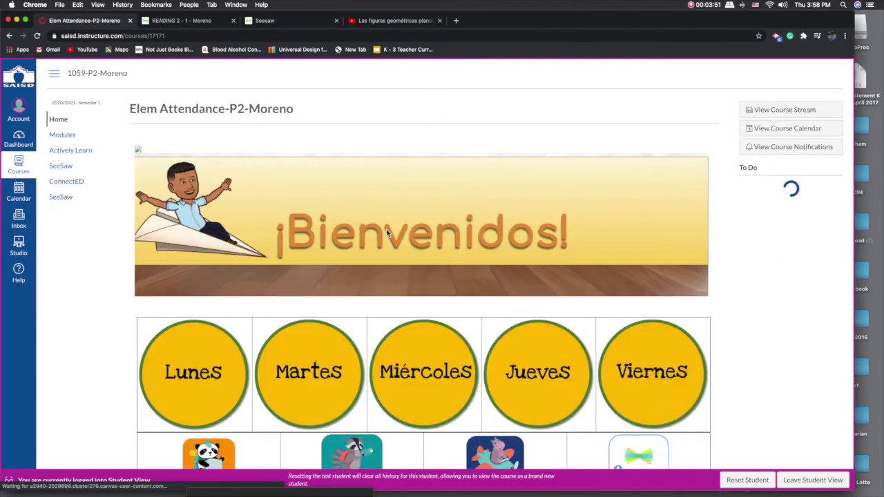
pyautogui.click(182, 393)
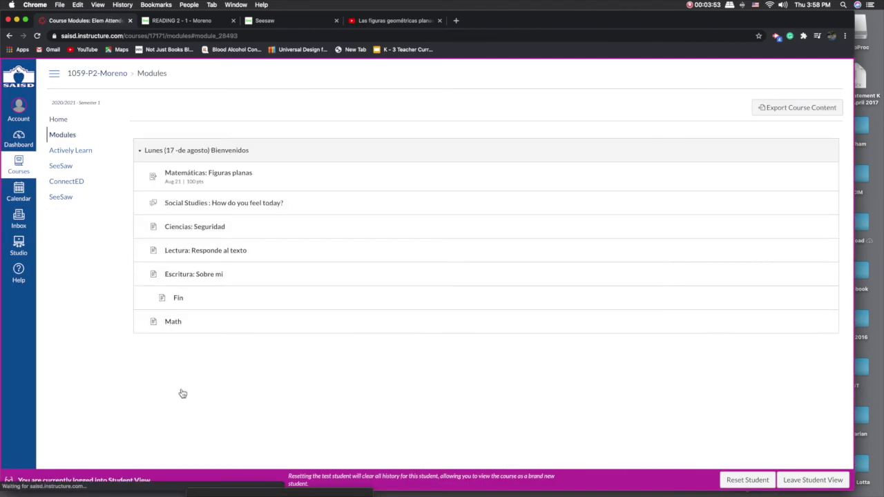
pyautogui.click(174, 322)
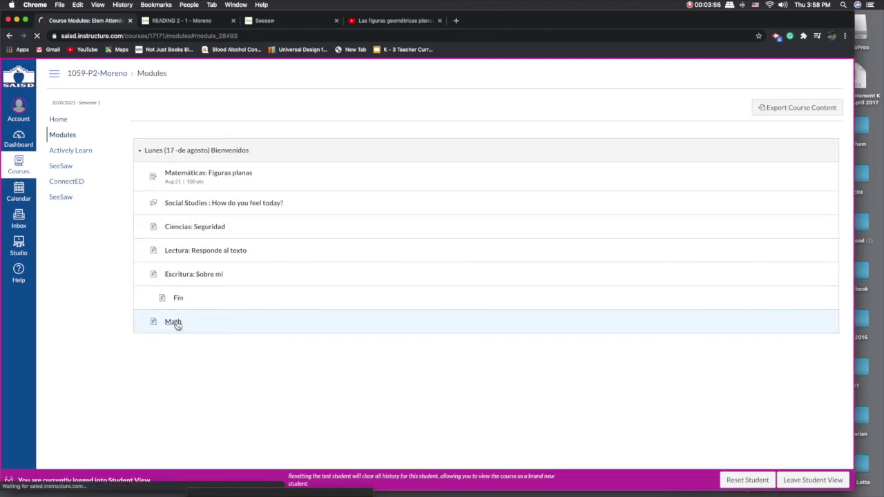
# Play the shapes video and confirm the Seesaw logo opens the Figuras planas 2D activity.
pyautogui.click(261, 267)
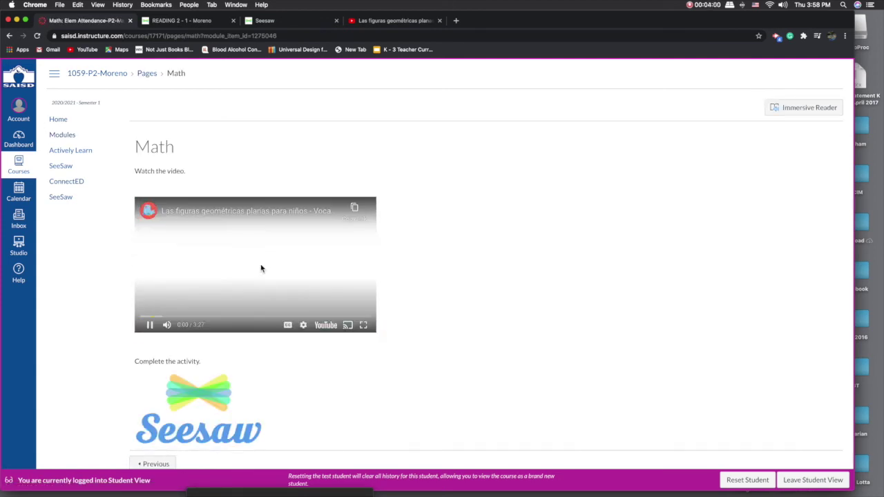
pyautogui.click(231, 307)
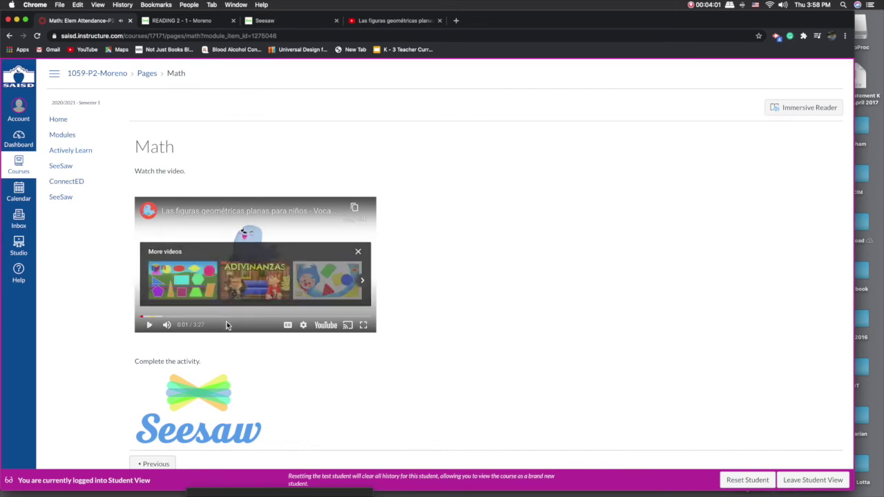
pyautogui.scroll(-2, 221, 331)
pyautogui.click(206, 368)
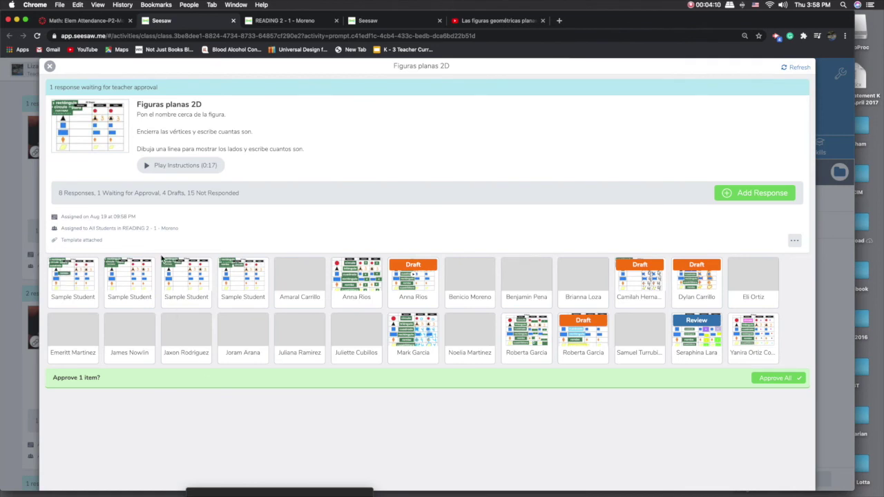
pyautogui.click(69, 20)
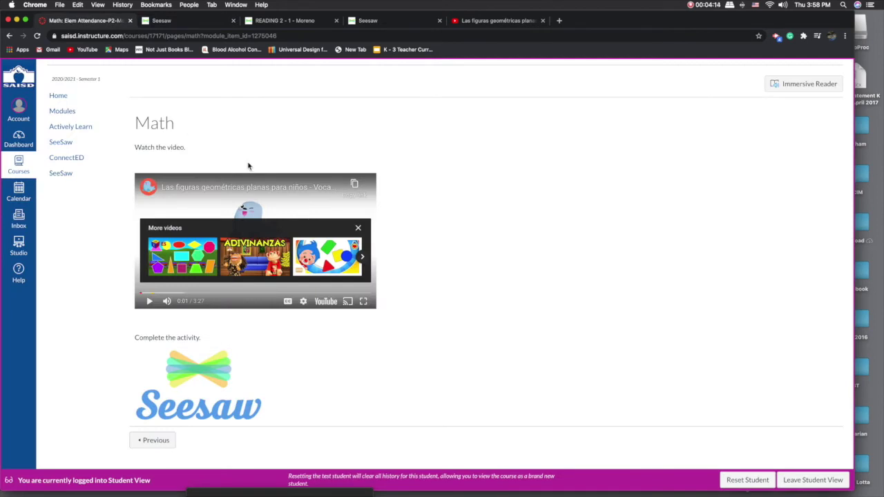